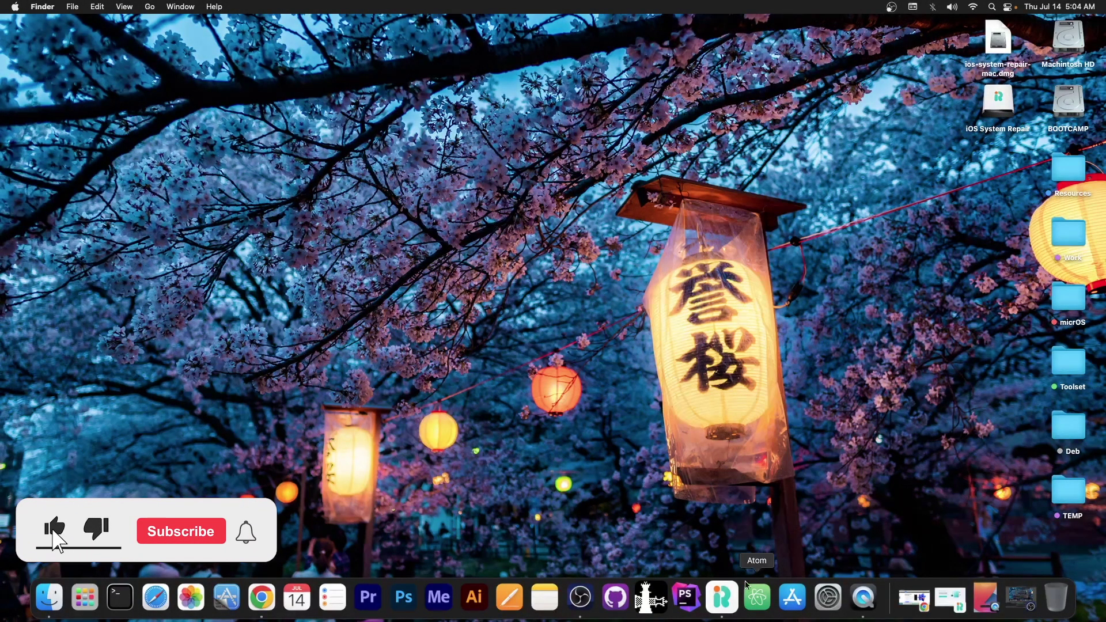
Step: Bring up UltFone iOS System Repair showing the connected iPad mini 4, then minimize it
click(722, 598)
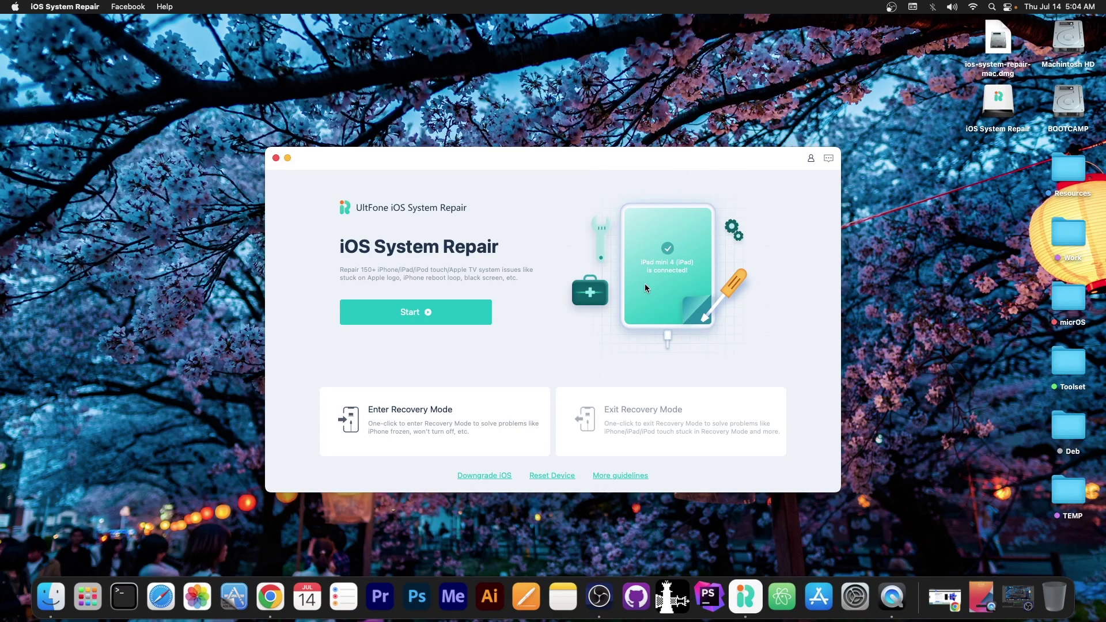
click(288, 160)
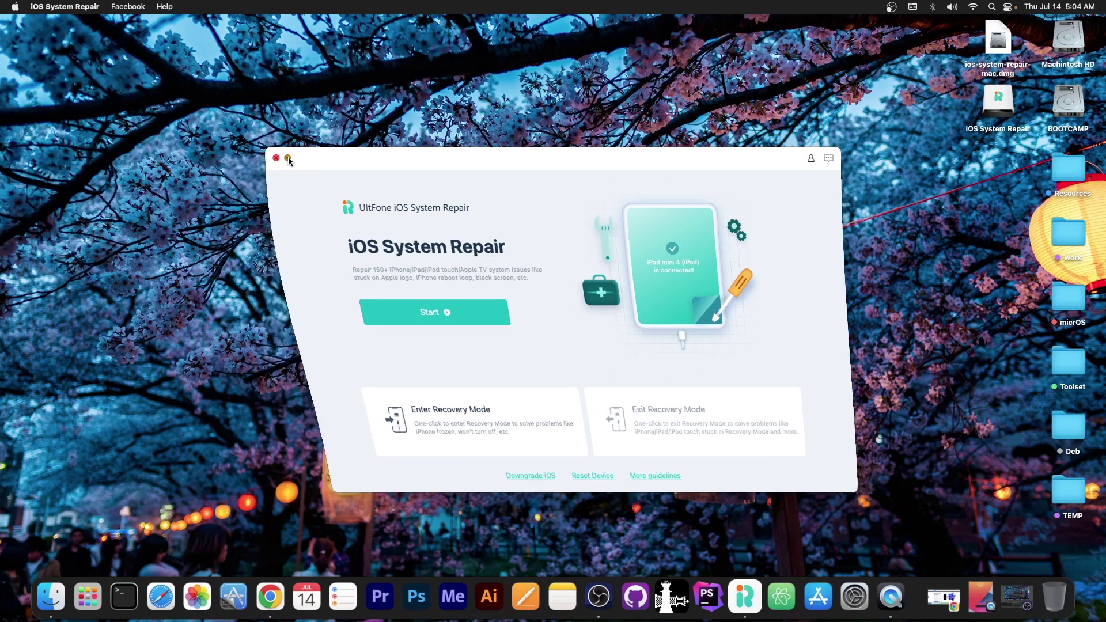
Step: Restore the UltFone product page, view its Windows edition, reload to the Mac version, and minimize Chrome
click(933, 593)
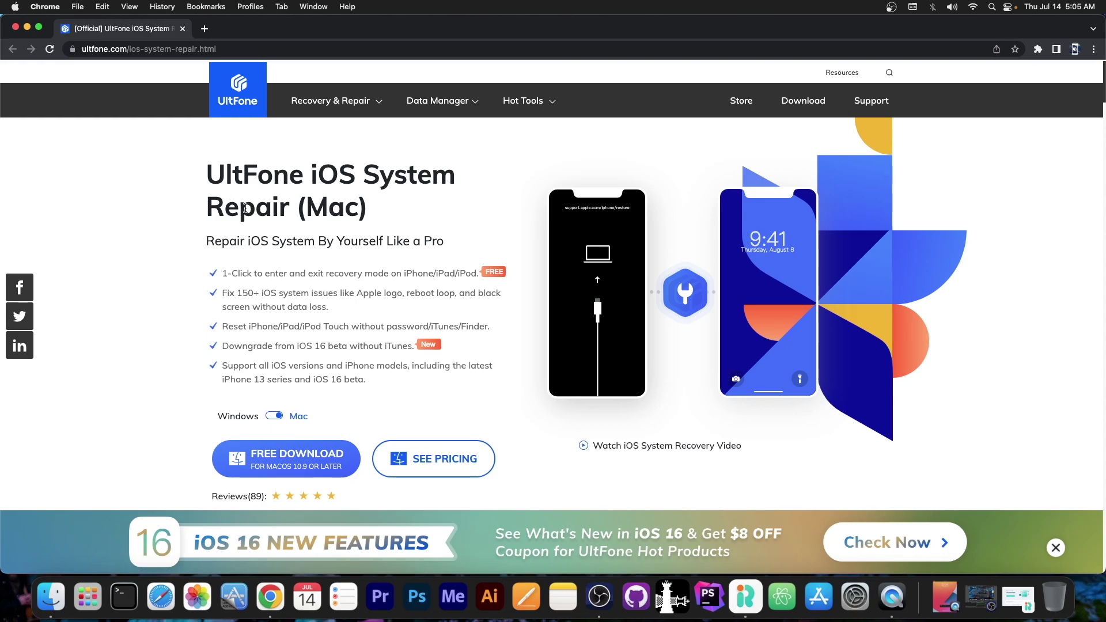
click(275, 416)
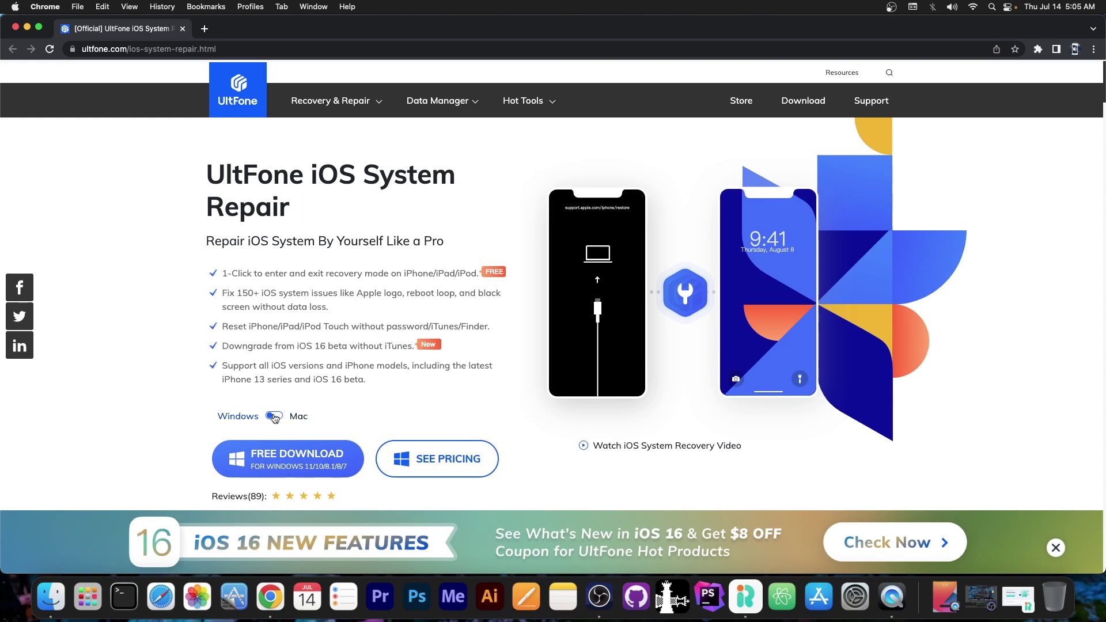
scroll(264, 393, down, 2)
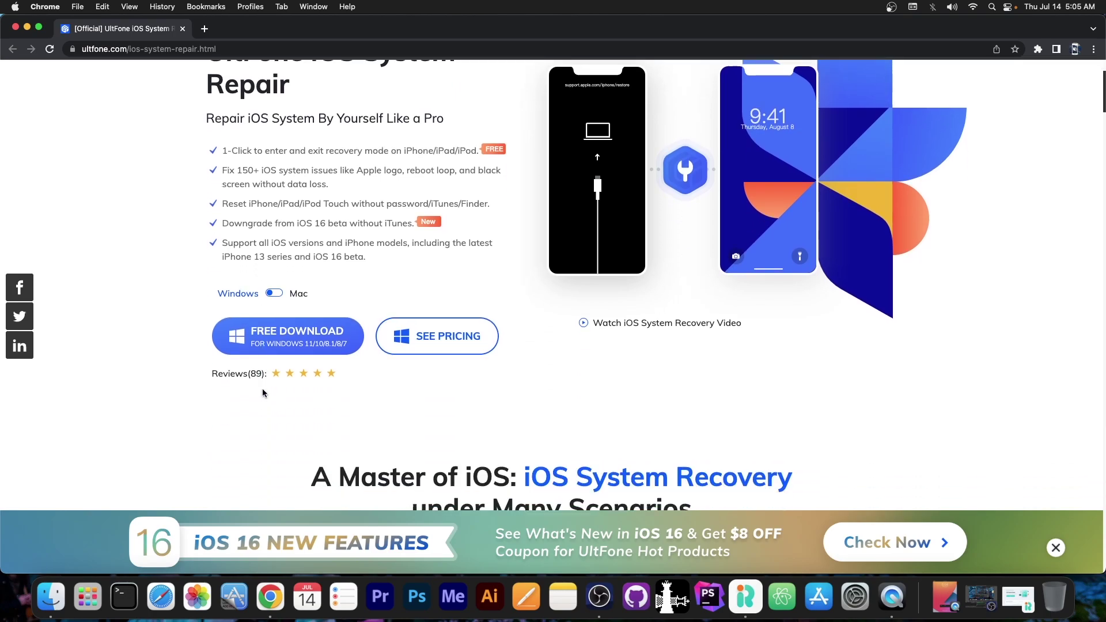
click(285, 353)
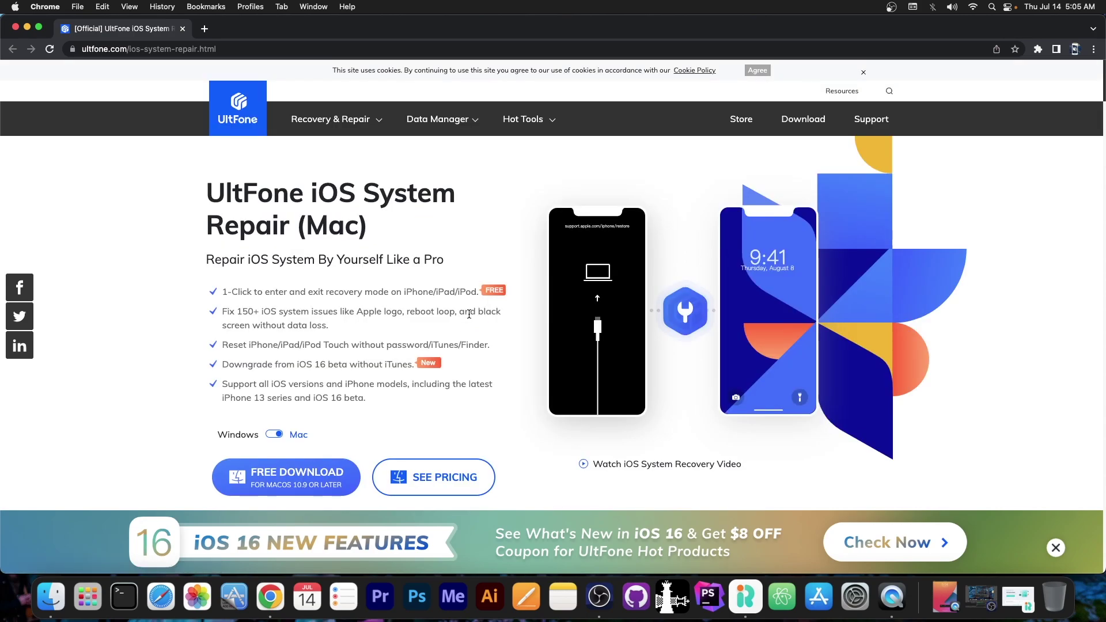
click(27, 27)
click(707, 594)
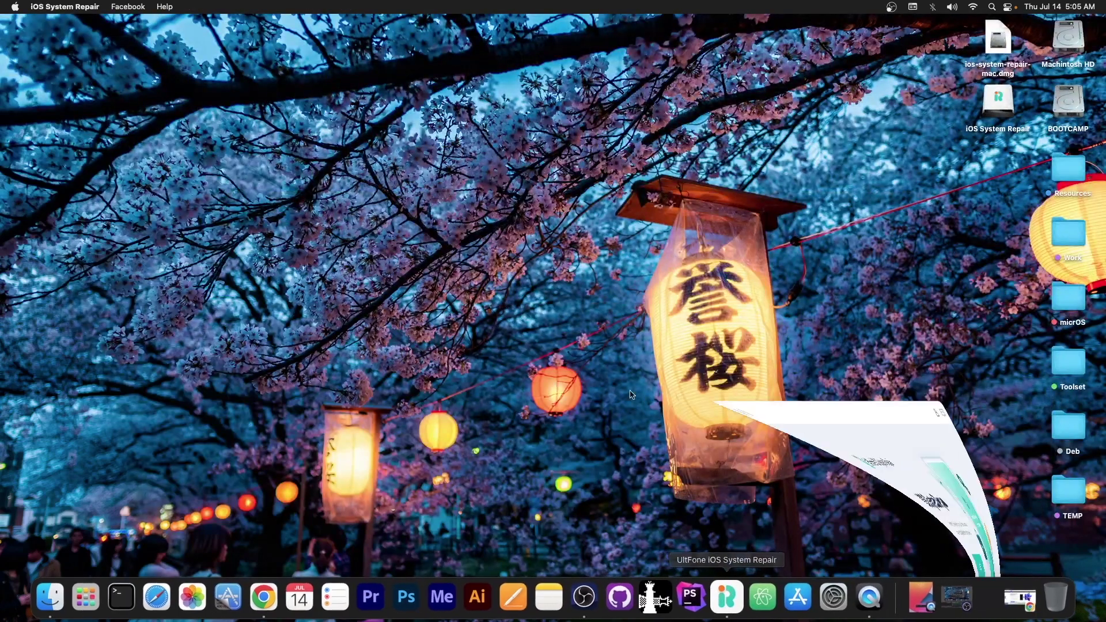
click(452, 321)
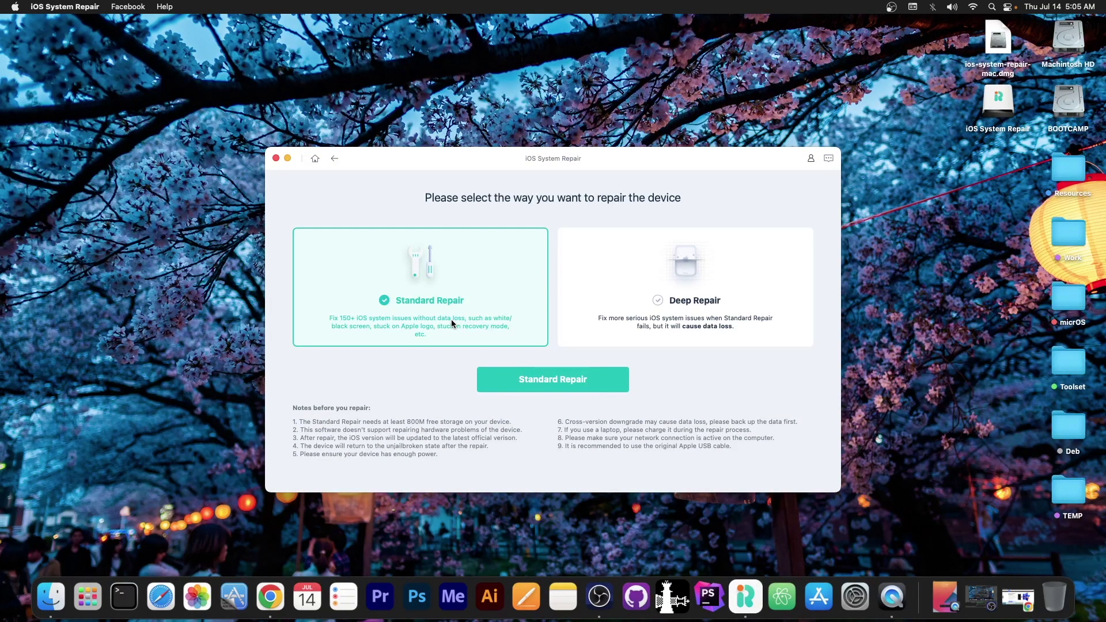
click(335, 158)
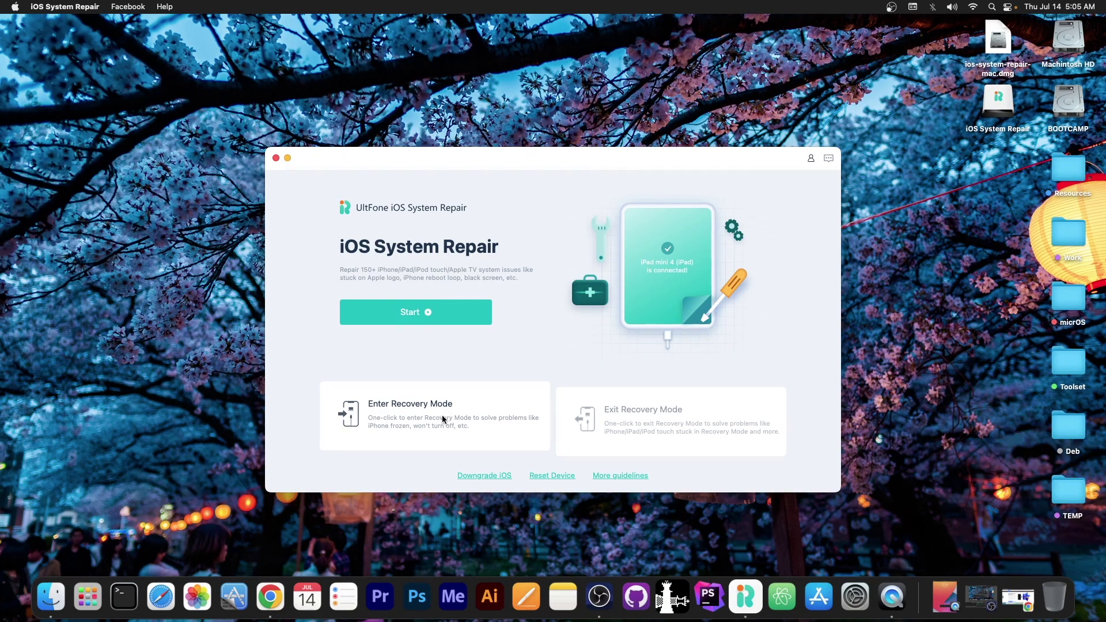
click(493, 475)
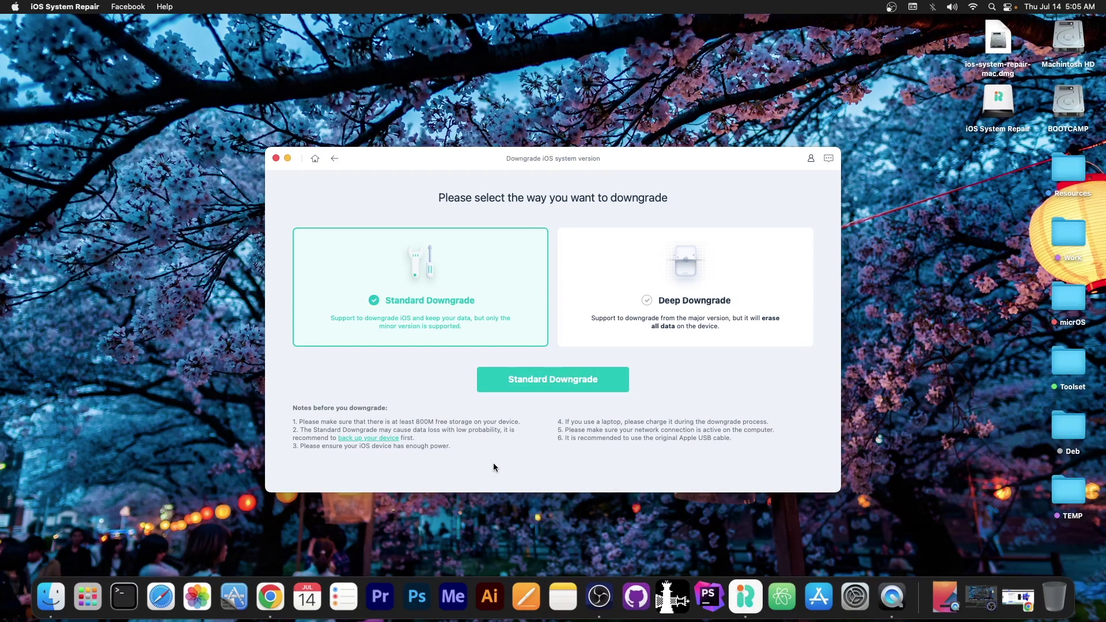
click(334, 159)
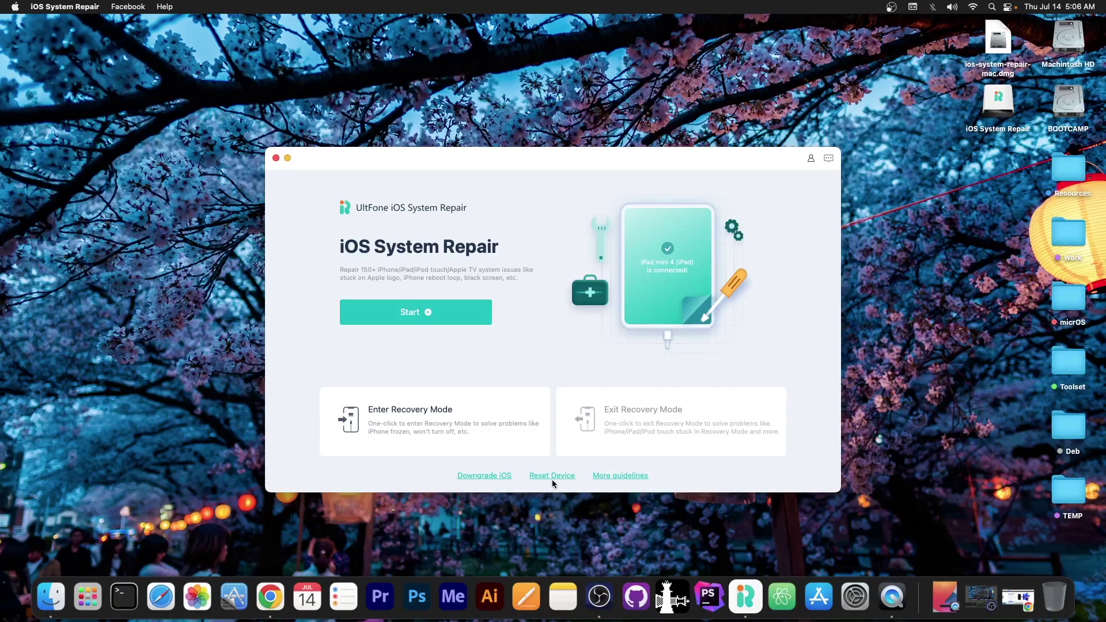
click(288, 158)
click(916, 598)
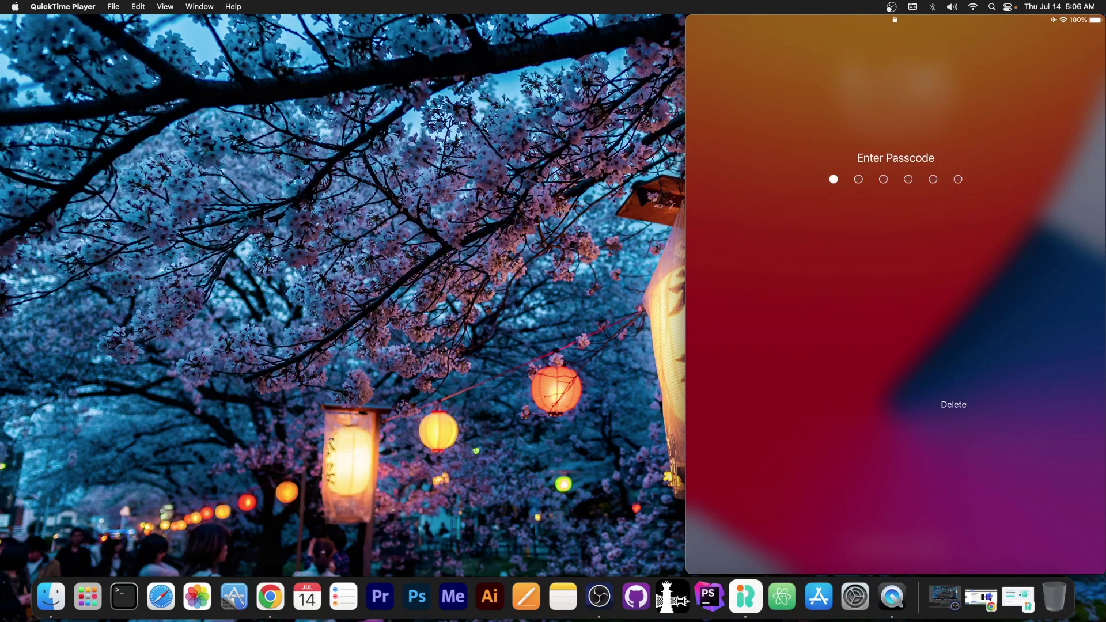
mouse_move(961, 428)
mouse_move(960, 74)
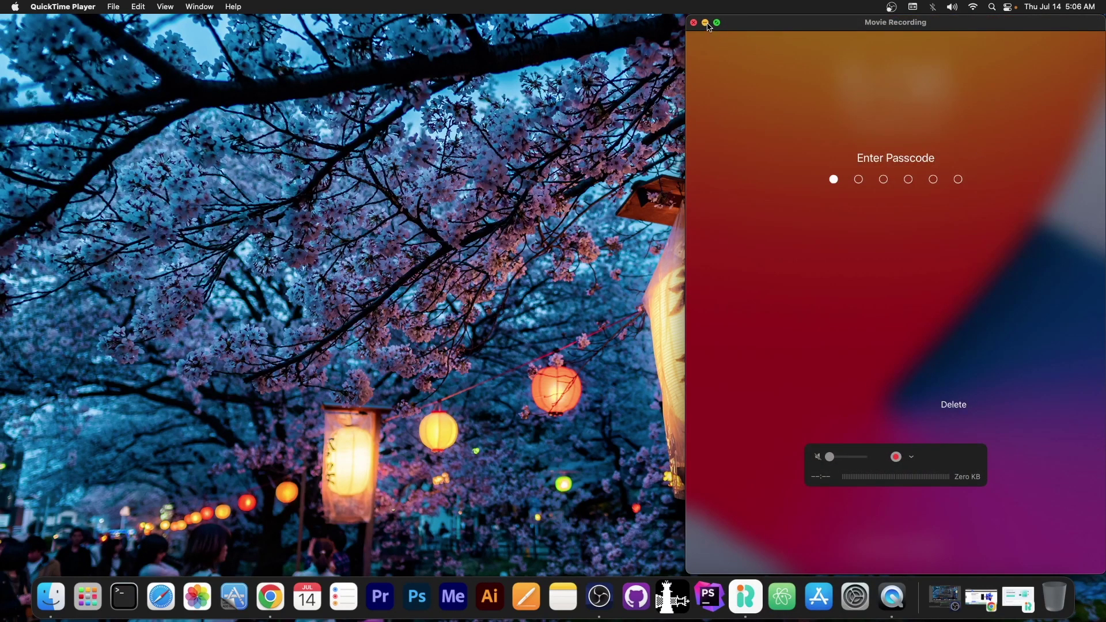
click(707, 23)
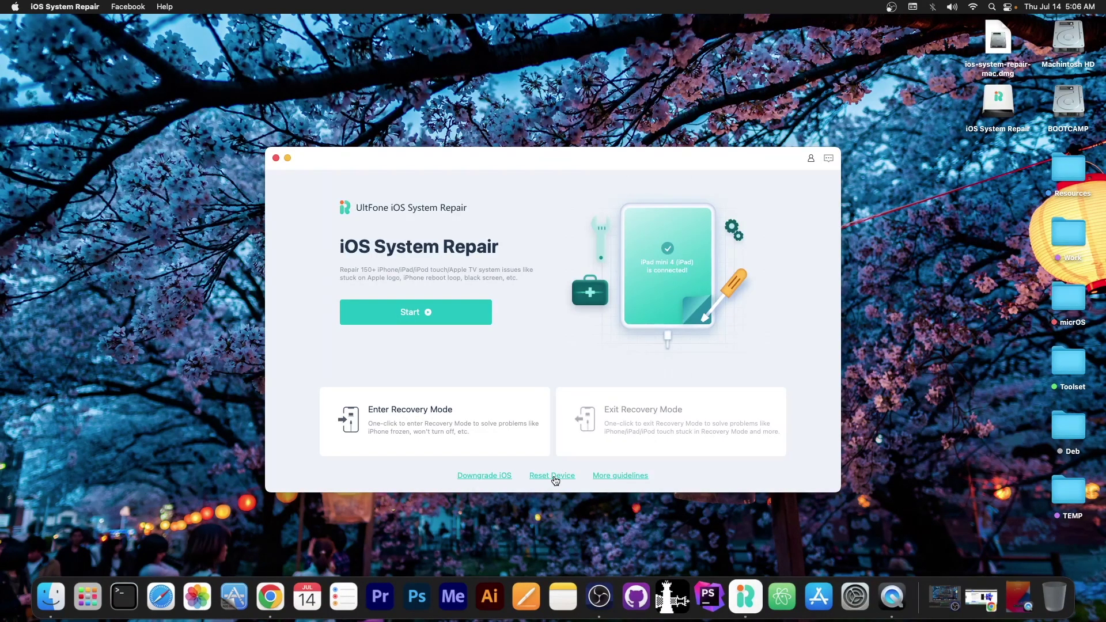
Step: Open Reset Device and choose Factory Reset instead of General Reset as the reset type
click(556, 477)
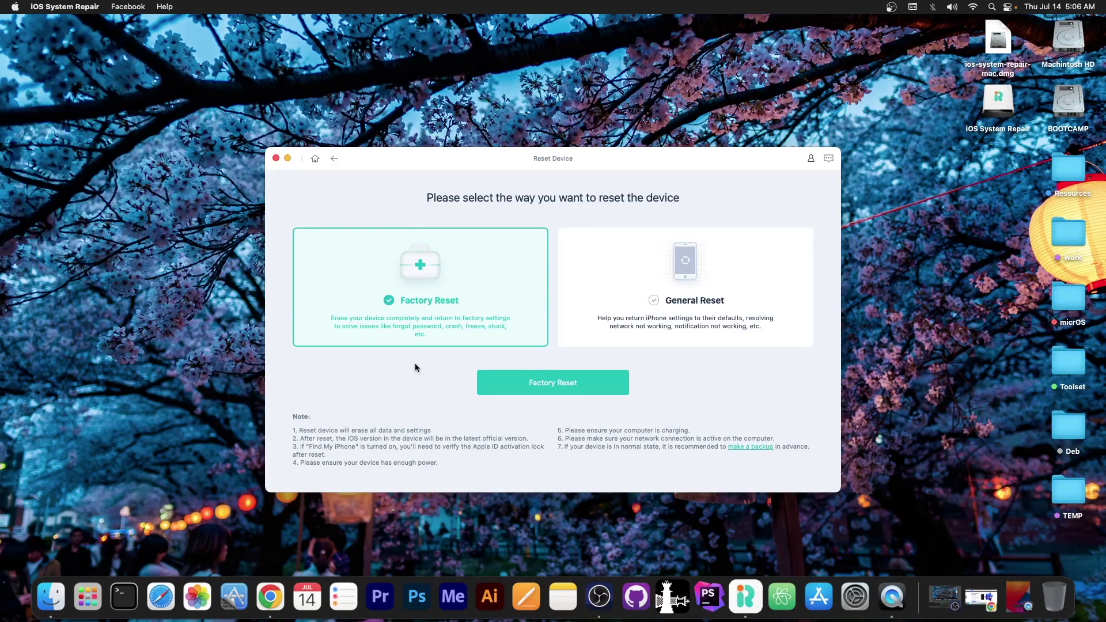
click(676, 326)
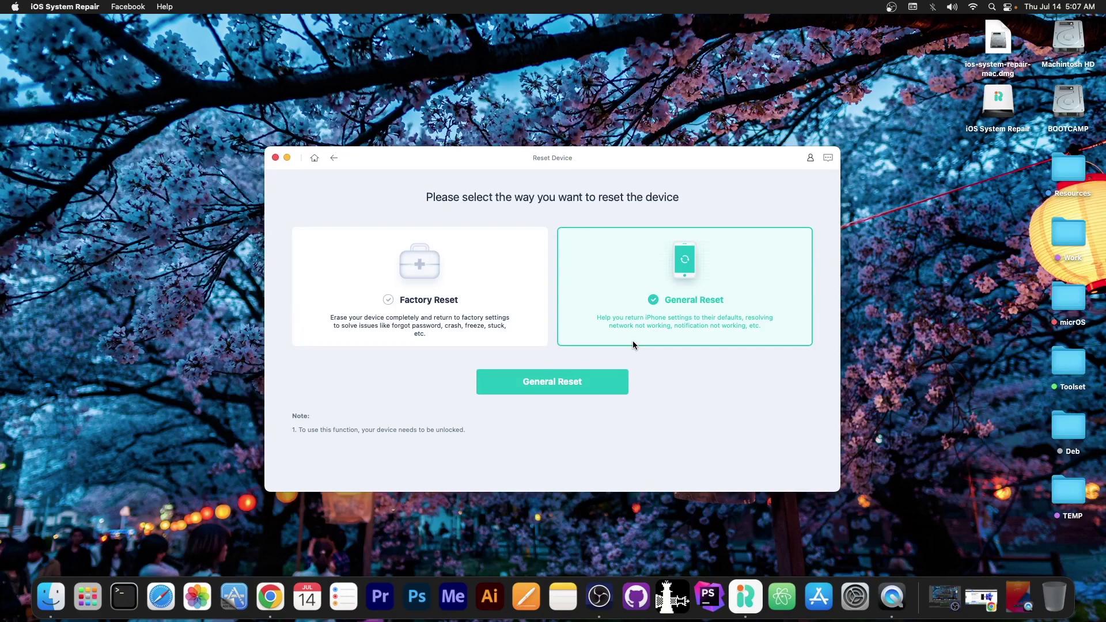
click(449, 307)
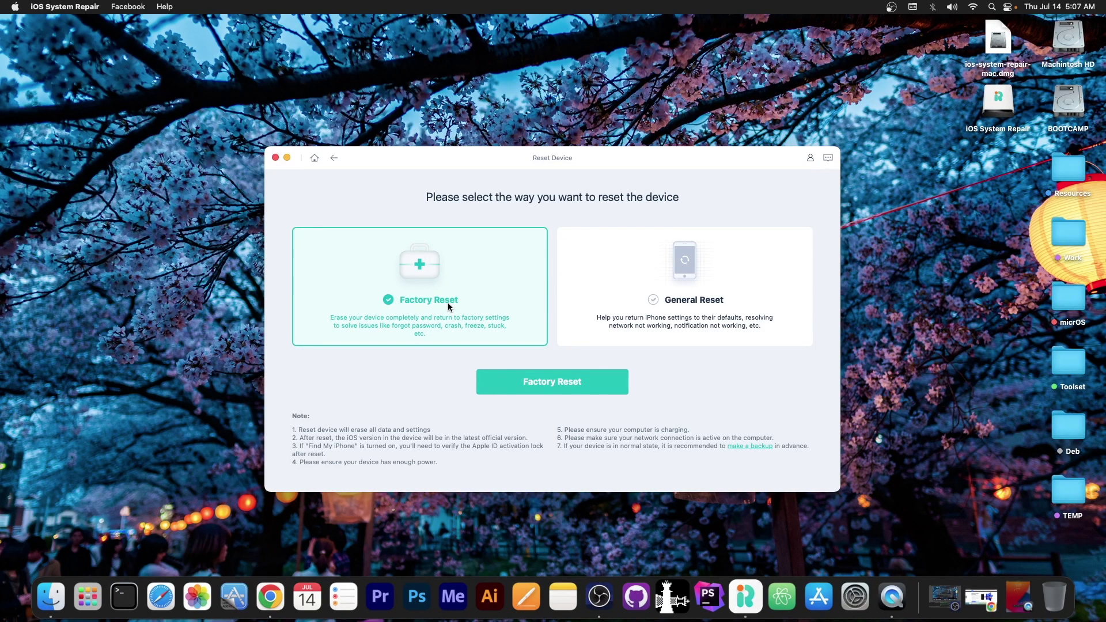
Step: Start Factory Reset to reach the 15.5 firmware page, dismissing the local firmware import picker
click(533, 388)
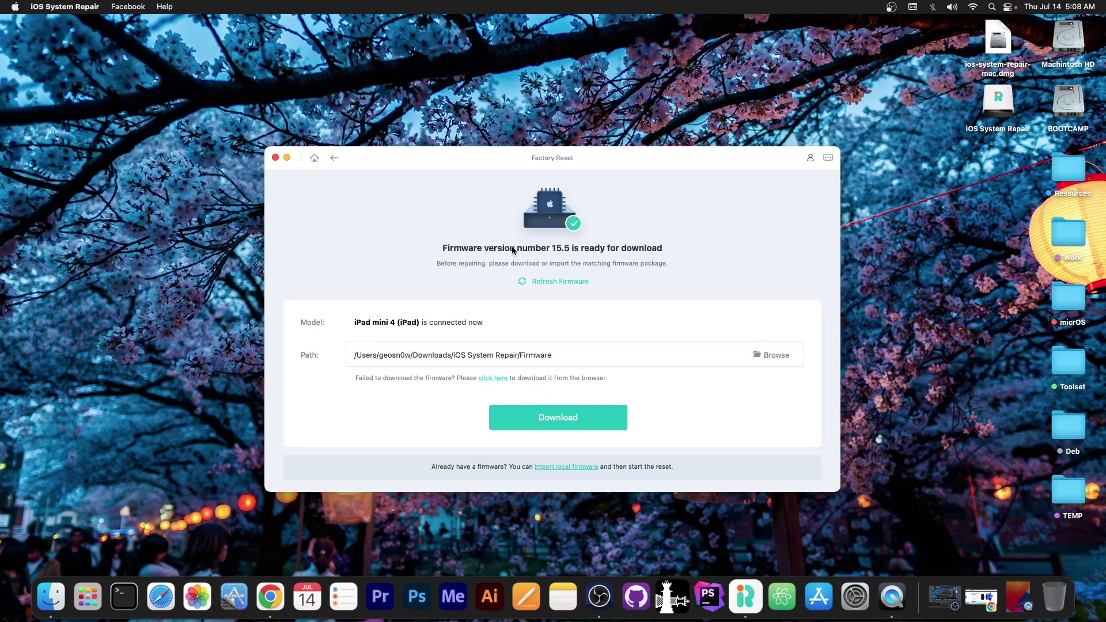
click(557, 468)
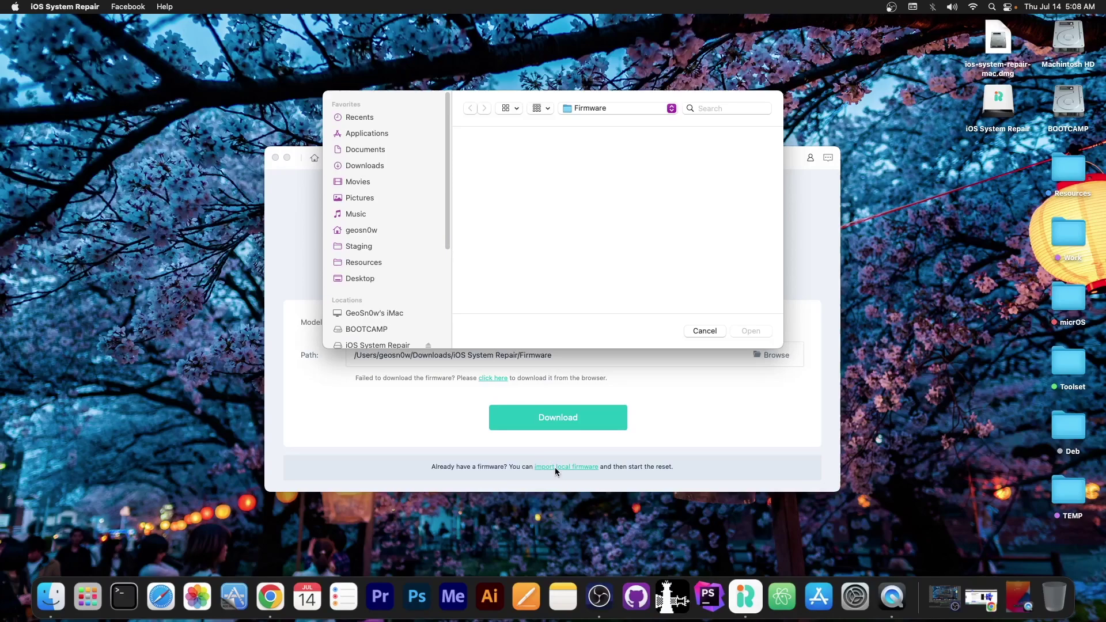
key(Escape)
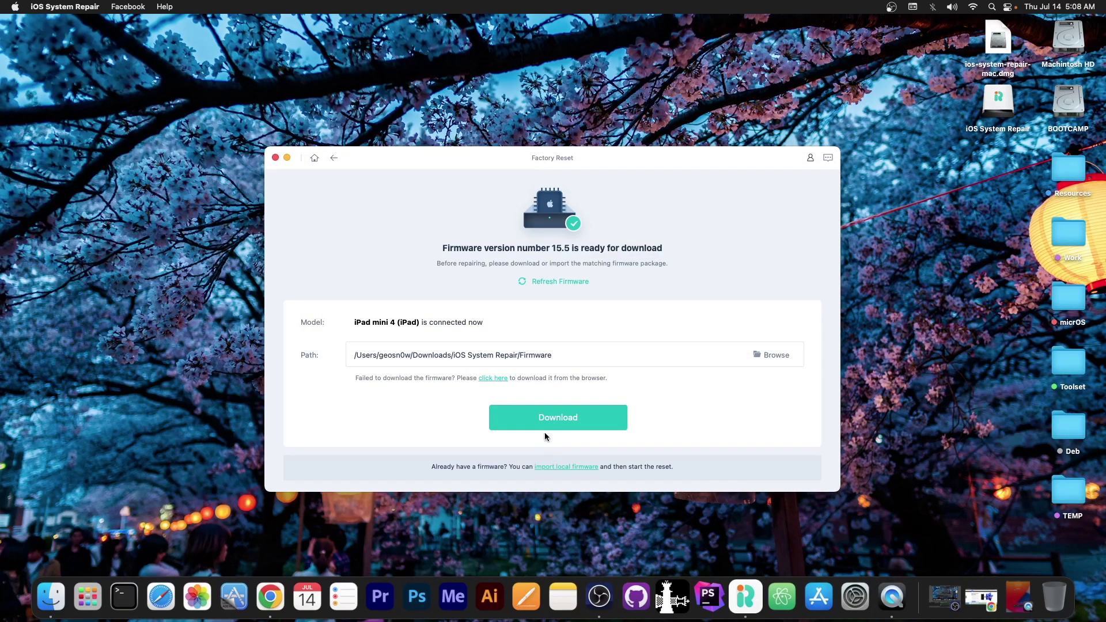
Step: Download the 5.06 GB iOS 15.5 firmware package for the iPad mini 4
click(531, 421)
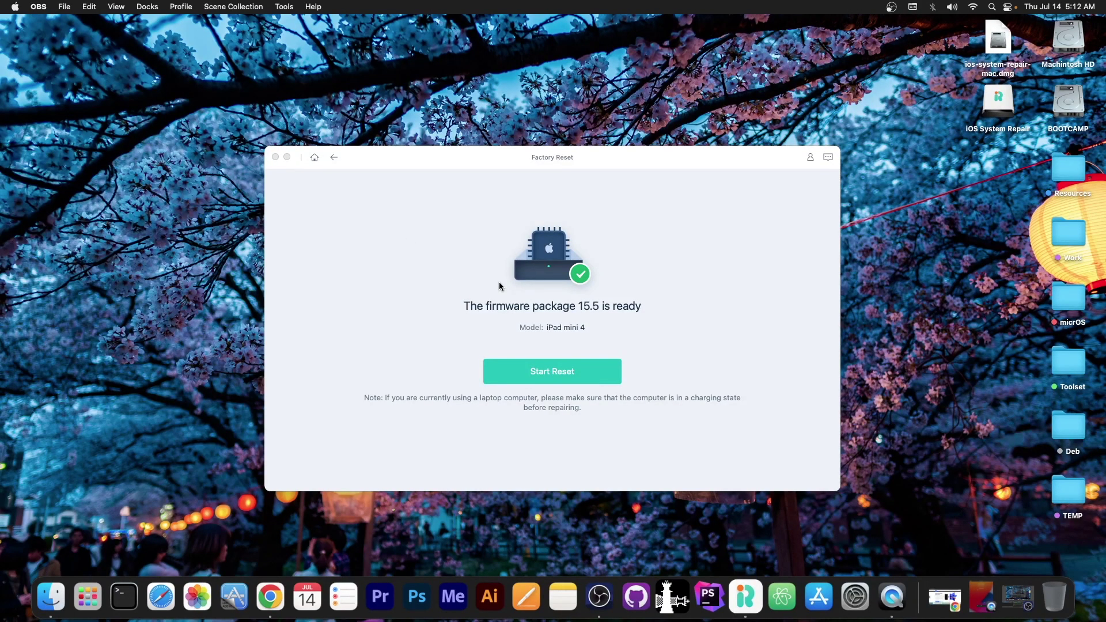
Step: Start and confirm the iPad reset, finish with Done, return home, and close the app
click(562, 373)
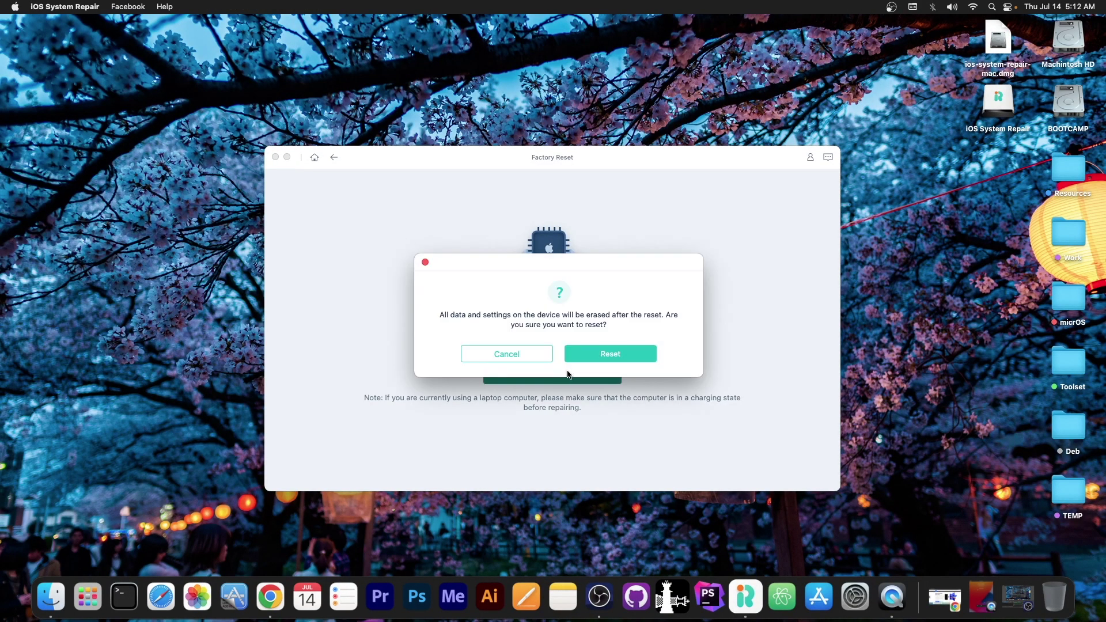
click(605, 358)
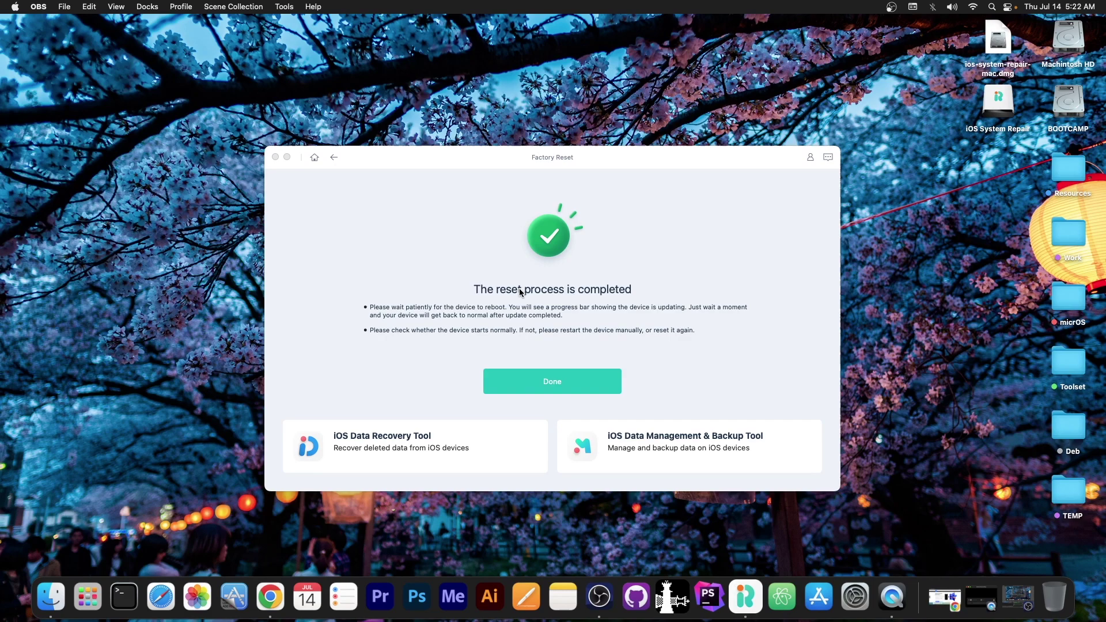
click(572, 386)
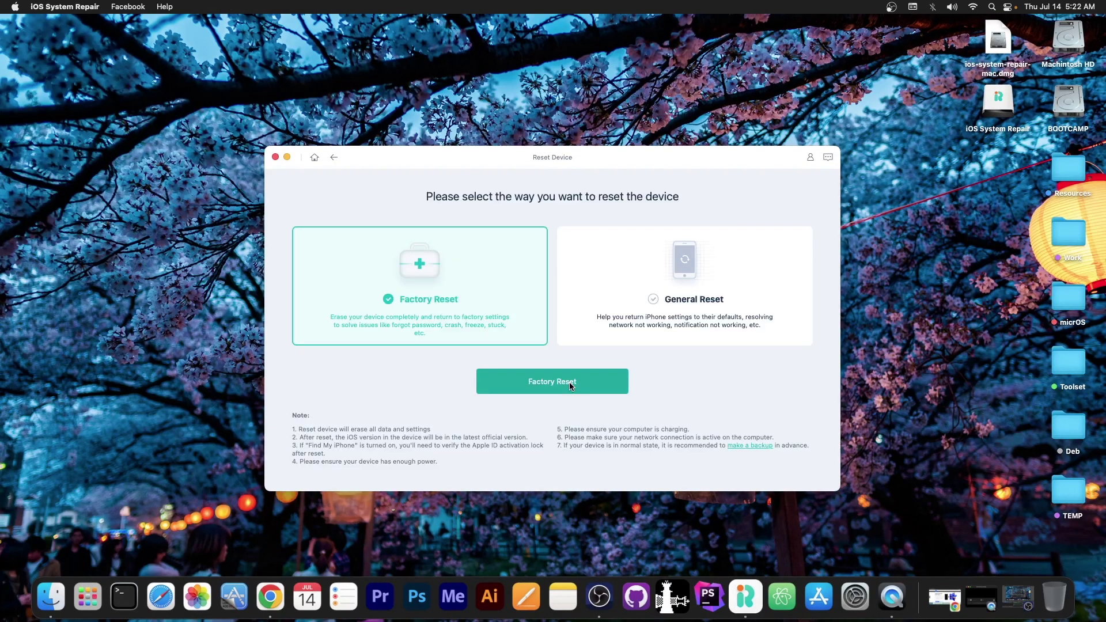
click(314, 157)
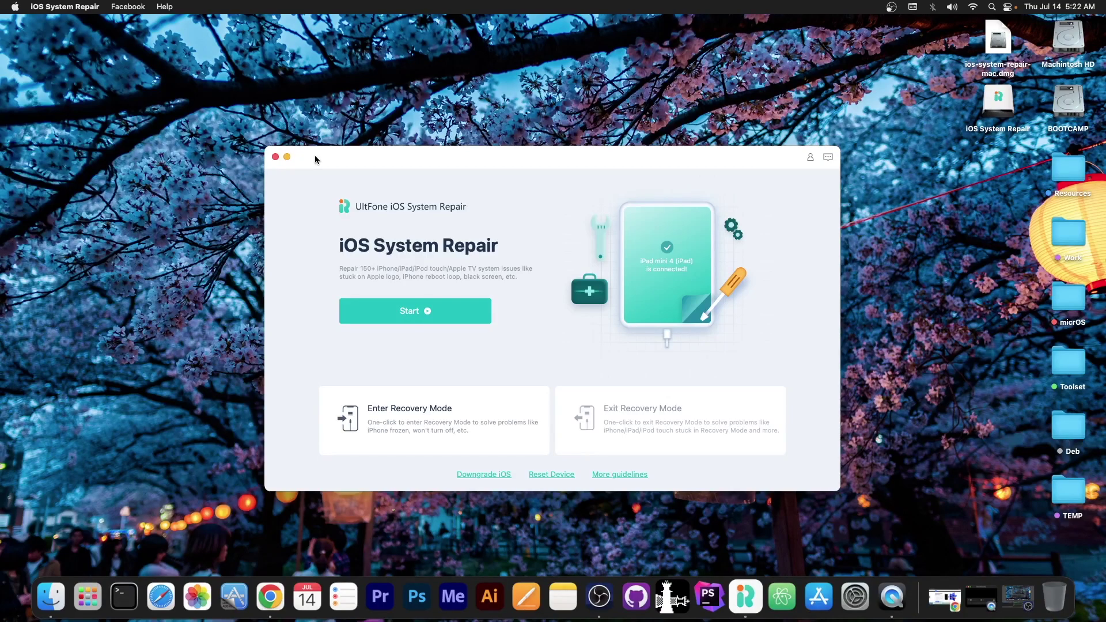
click(275, 157)
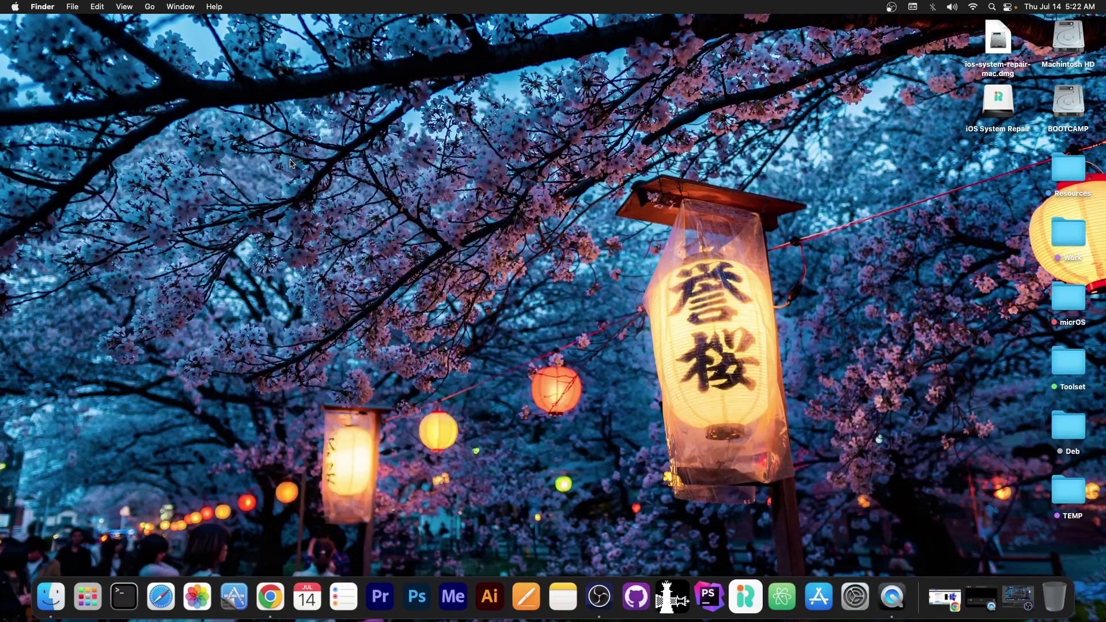
Step: Restore the QuickTime mirroring window showing the reset iPad's home screen on iPadOS 15.5
click(981, 593)
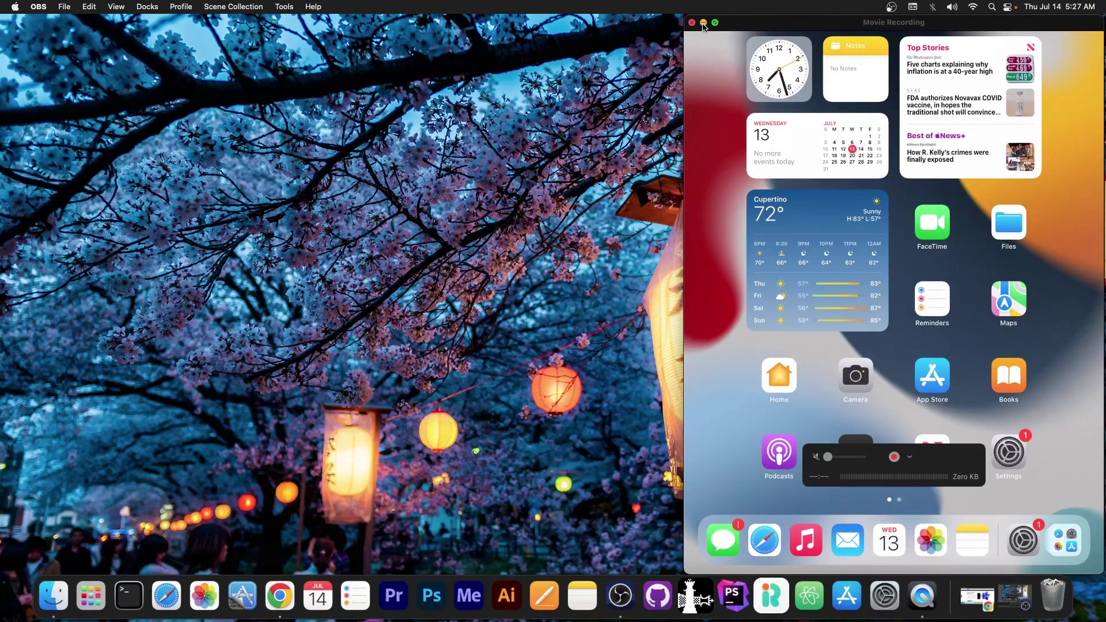
Step: Minimize QuickTime, briefly restore the UltFone product page in Chrome, then minimize Chrome too
key(super+m)
click(945, 600)
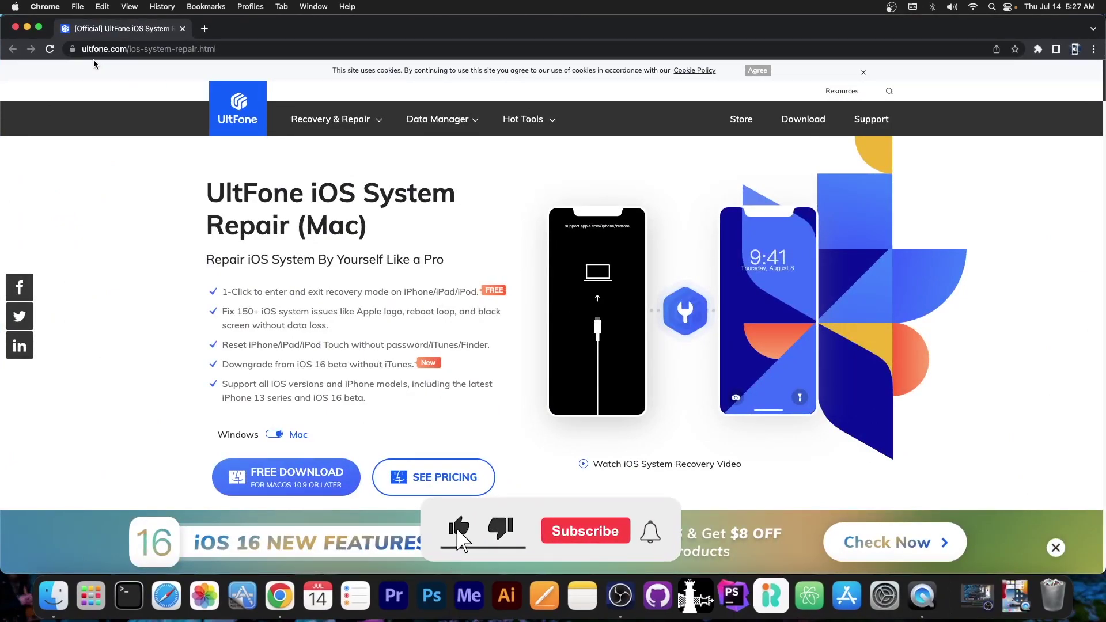
click(27, 27)
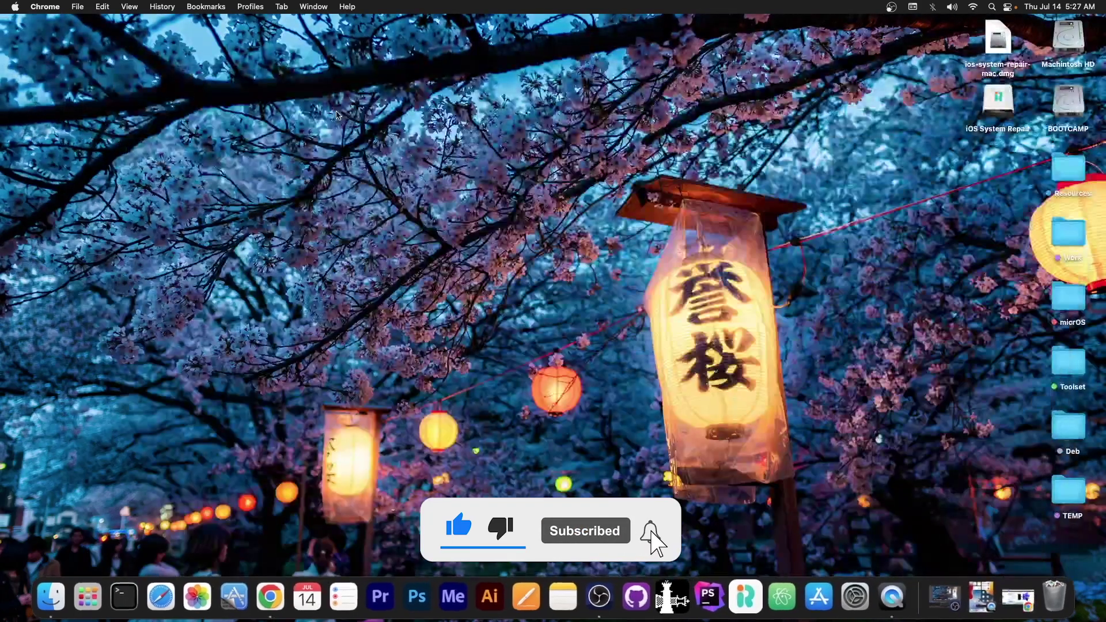